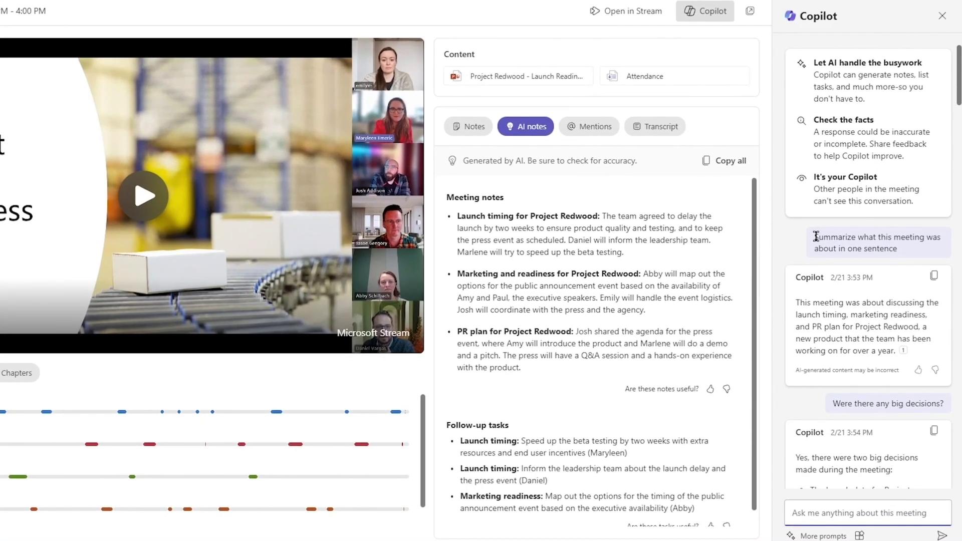
{"action": "left_click_drag", "start_coordinate": [837, 259], "coordinate": [908, 254]}
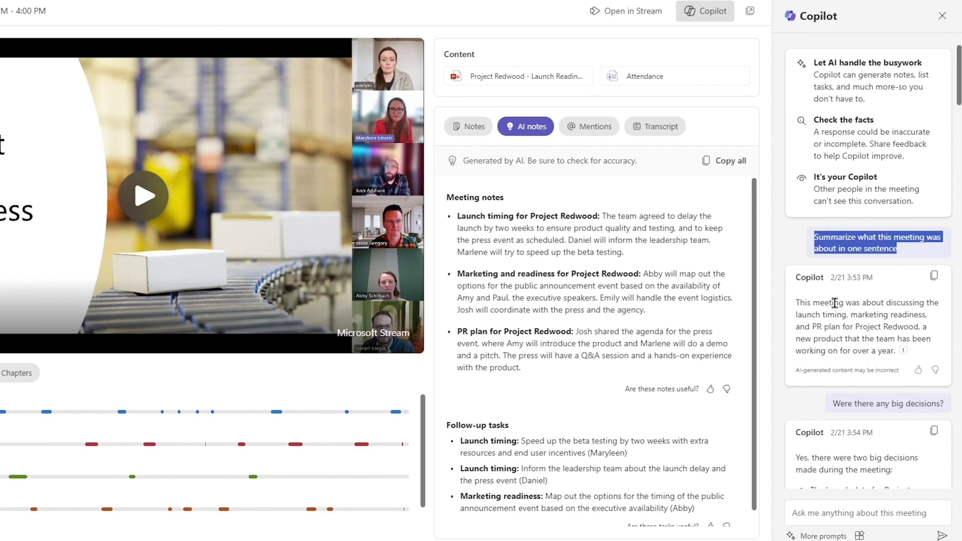
{"action": "left_click_drag", "start_coordinate": [796, 302], "coordinate": [930, 328]}
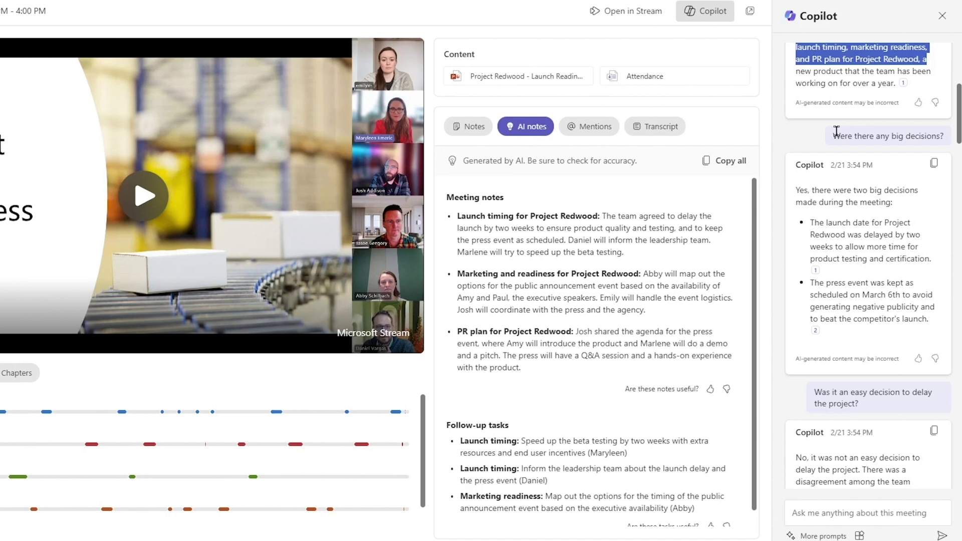
{"action": "left_click_drag", "start_coordinate": [832, 135], "coordinate": [948, 136]}
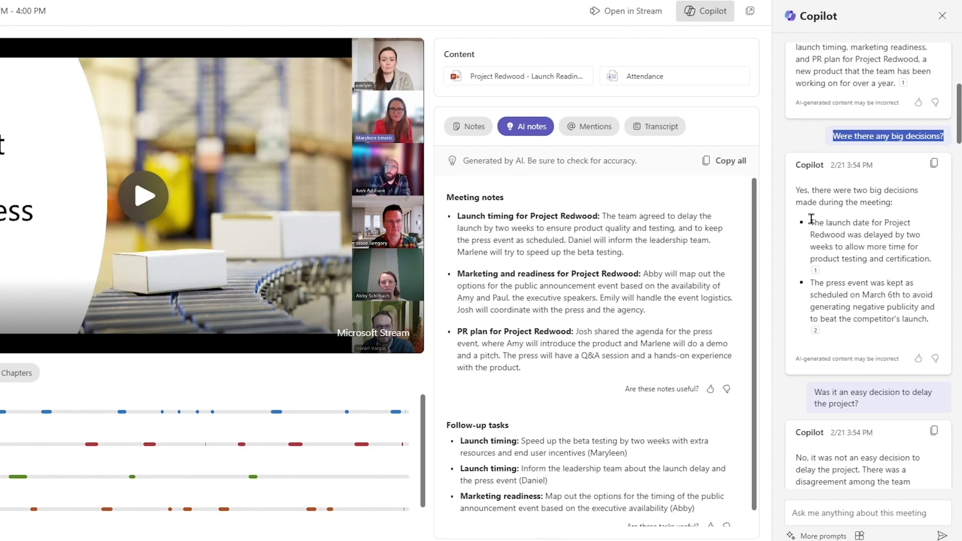
{"action": "left_click_drag", "start_coordinate": [811, 222], "coordinate": [933, 261]}
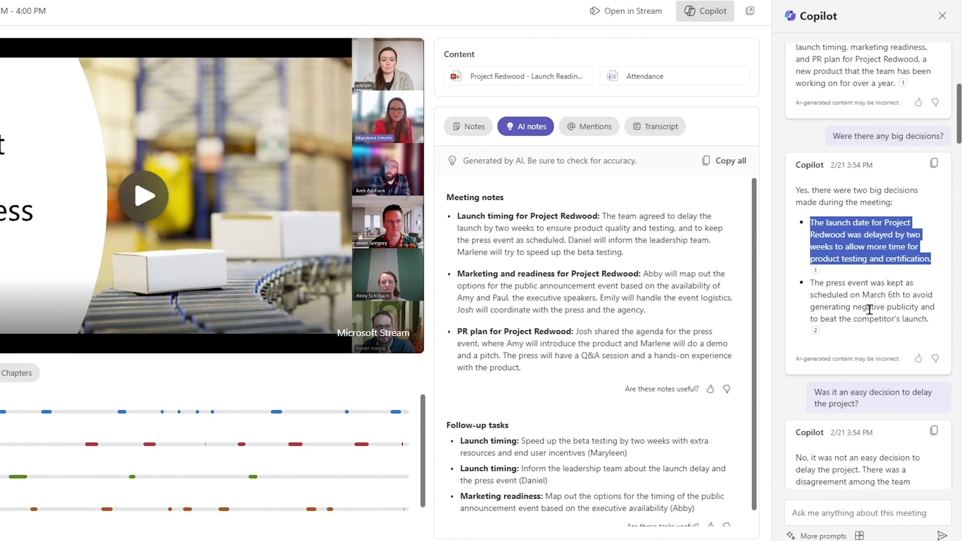
{"action": "scroll", "coordinate": [867, 301], "scroll_direction": "down", "scroll_amount": 4}
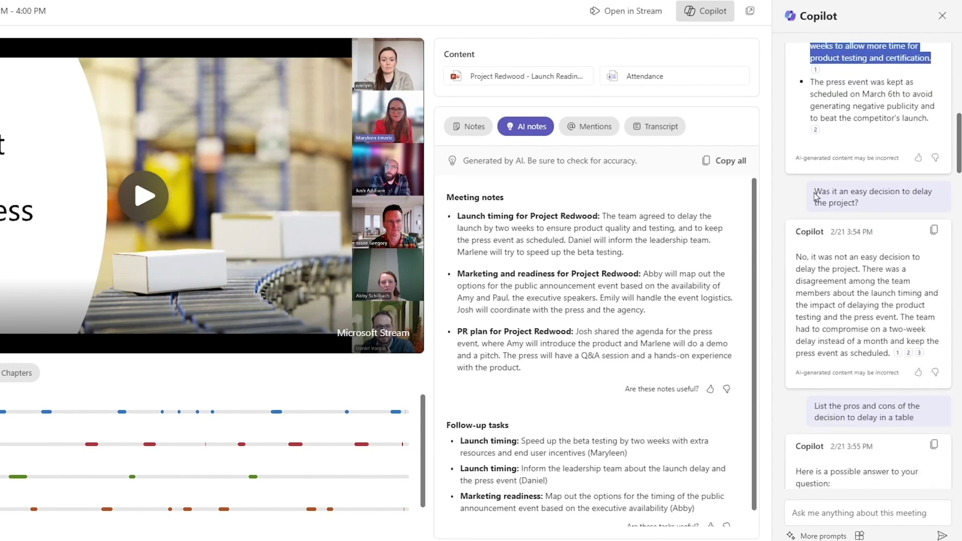
{"action": "left_click_drag", "start_coordinate": [814, 196], "coordinate": [876, 208]}
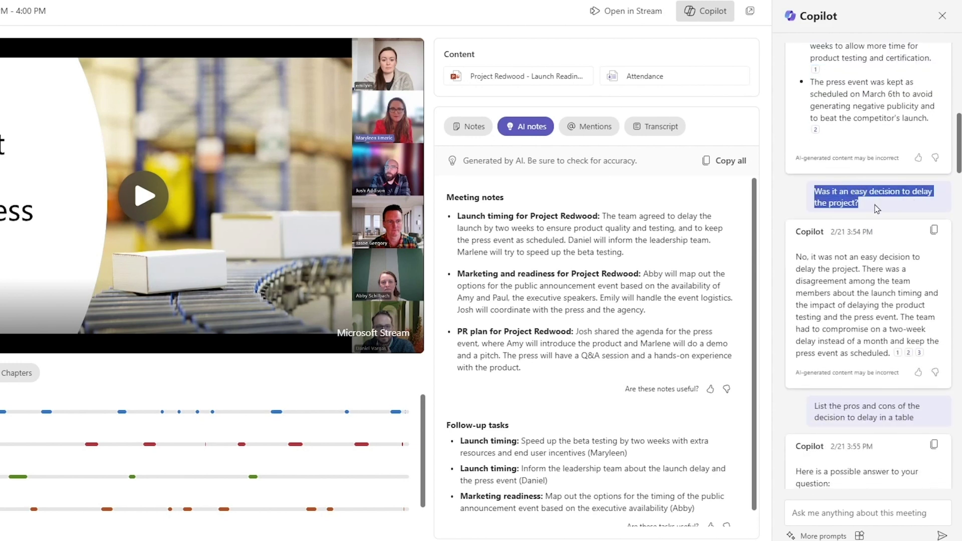
{"action": "left_click", "coordinate": [796, 258]}
{"action": "left_click_drag", "start_coordinate": [796, 262], "coordinate": [913, 284]}
{"action": "left_click_drag", "start_coordinate": [900, 318], "coordinate": [933, 342]}
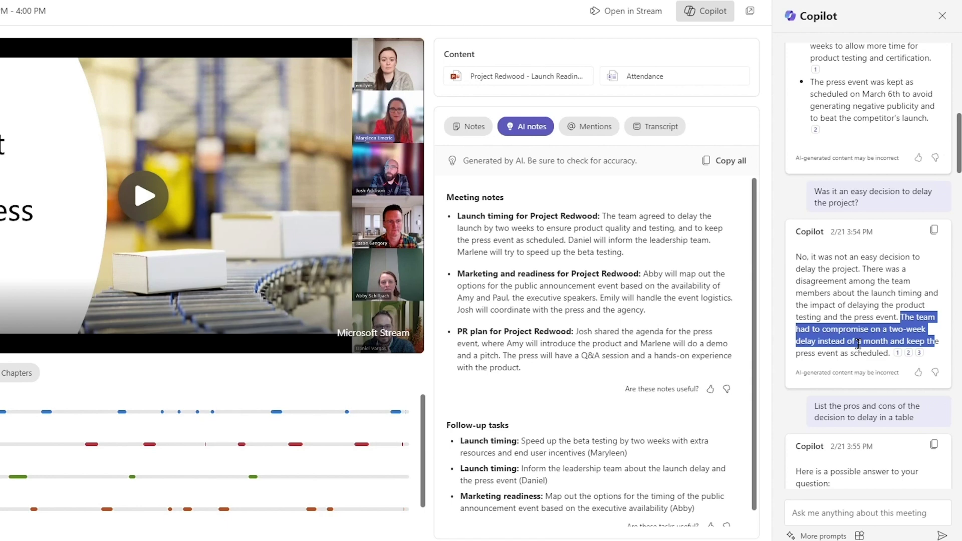
{"action": "scroll", "coordinate": [858, 344], "scroll_direction": "down", "scroll_amount": 3}
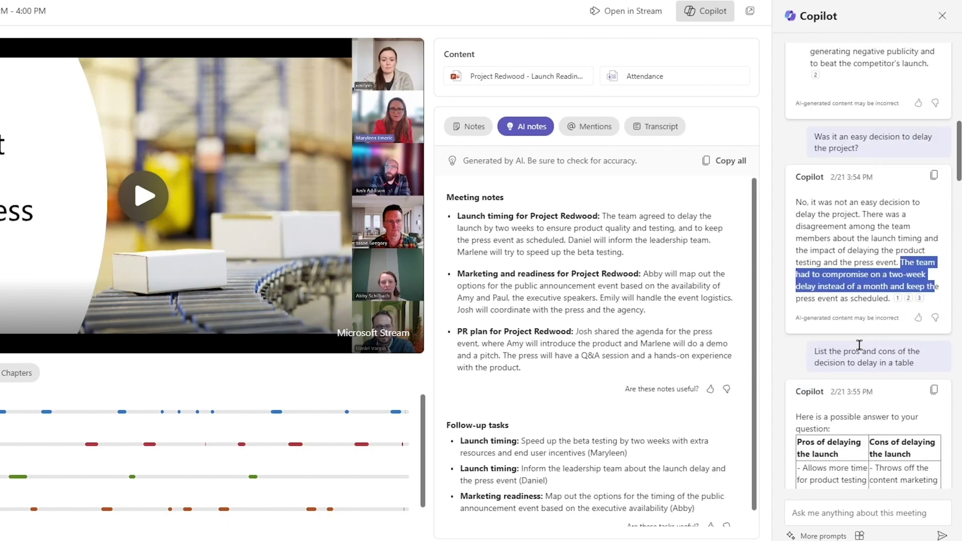
{"action": "left_click", "coordinate": [816, 279]}
{"action": "left_click_drag", "start_coordinate": [814, 277], "coordinate": [924, 285]}
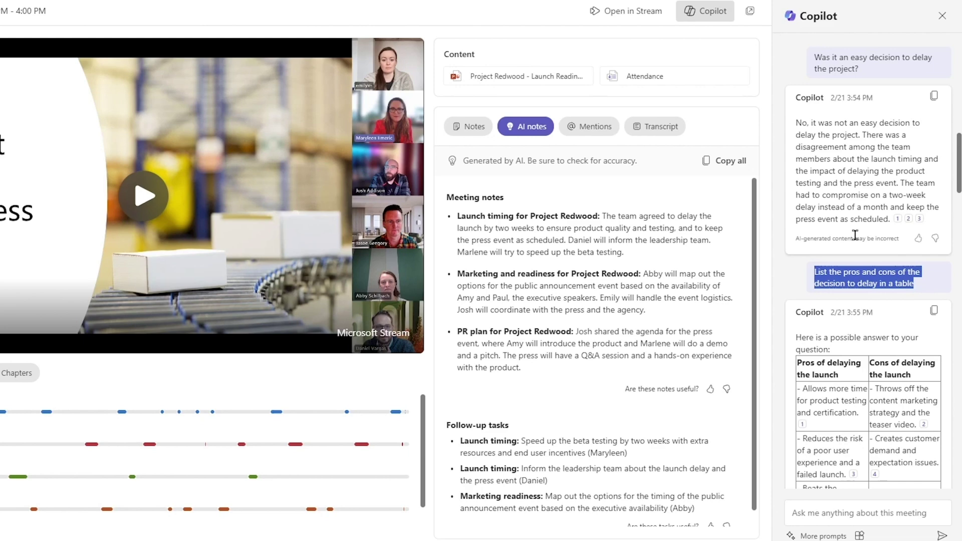
{"action": "scroll", "coordinate": [864, 234], "scroll_direction": "down", "scroll_amount": 3}
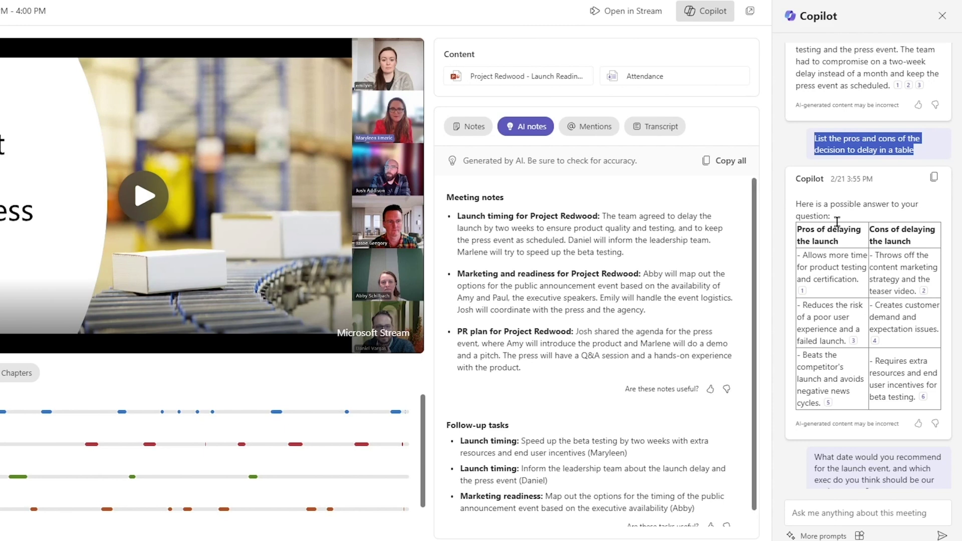
{"action": "left_click_drag", "start_coordinate": [803, 255], "coordinate": [863, 285]}
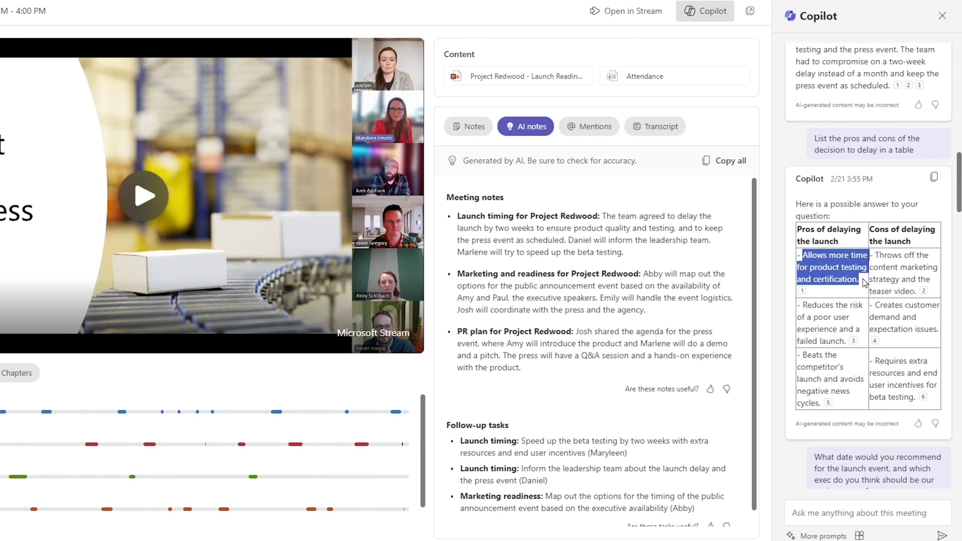
{"action": "mouse_move", "coordinate": [803, 292]}
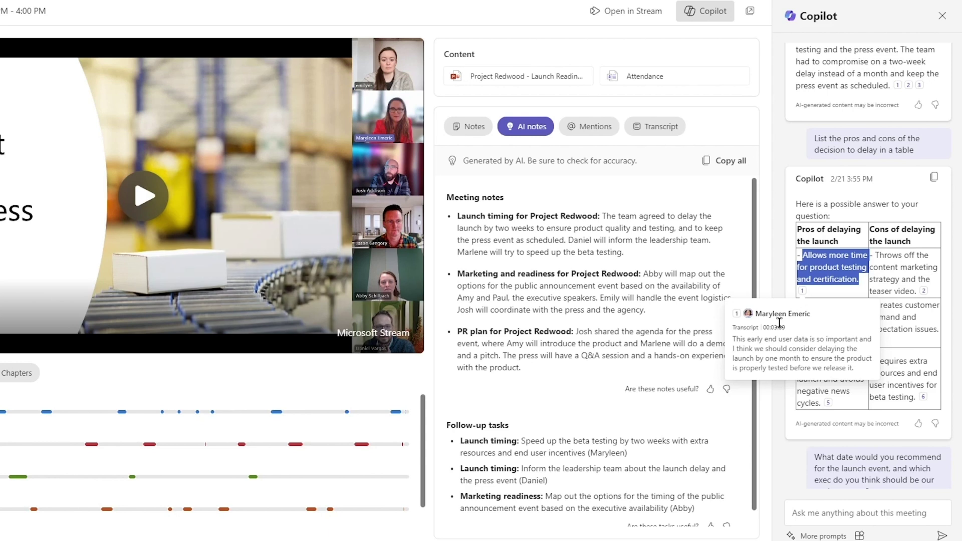
{"action": "left_click", "coordinate": [872, 253]}
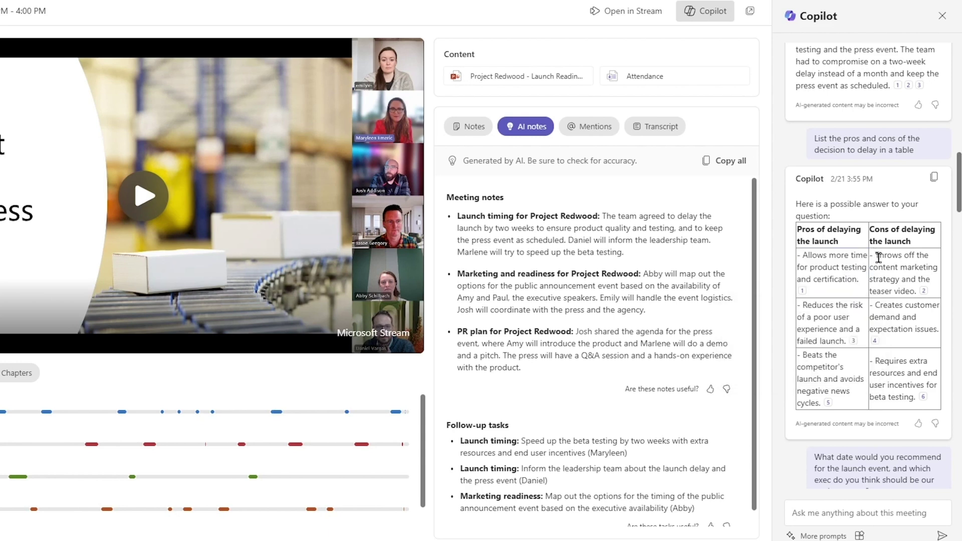
{"action": "mouse_move", "coordinate": [924, 294]}
{"action": "scroll", "coordinate": [840, 269], "scroll_direction": "down", "scroll_amount": 5}
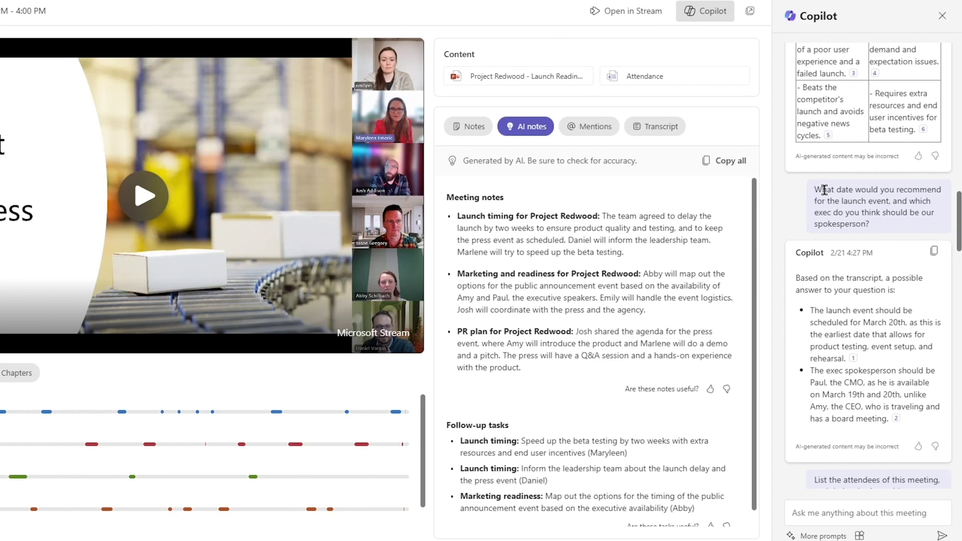
{"action": "left_click_drag", "start_coordinate": [809, 310], "coordinate": [908, 326]}
{"action": "left_click_drag", "start_coordinate": [810, 330], "coordinate": [868, 347]}
{"action": "left_click", "coordinate": [866, 346]}
{"action": "mouse_move", "coordinate": [854, 358]}
{"action": "left_click_drag", "start_coordinate": [811, 372], "coordinate": [887, 393]}
{"action": "left_click", "coordinate": [849, 389]}
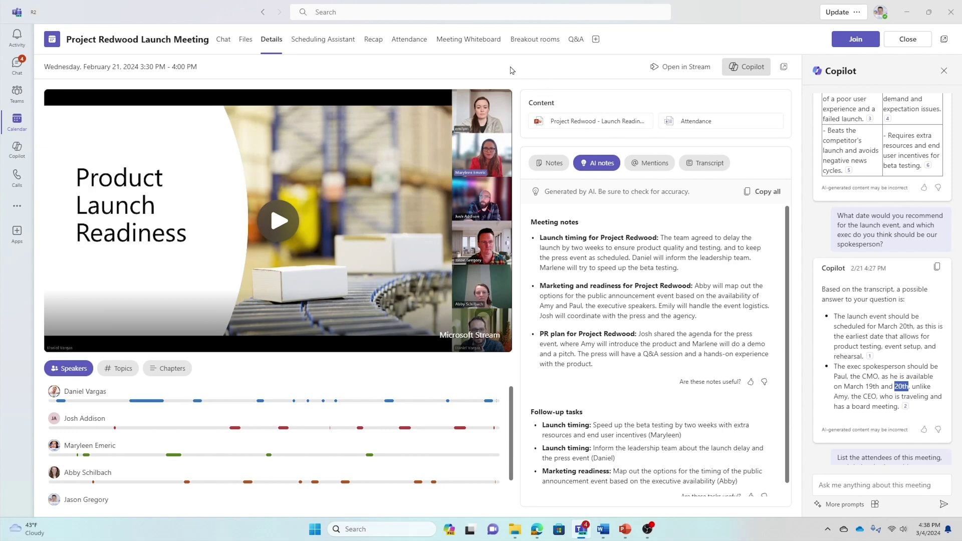
Ask Copilot chat to summarize recent Project Redwood emails in a topic/update/action/deadline table
{"action": "left_click", "coordinate": [17, 148]}
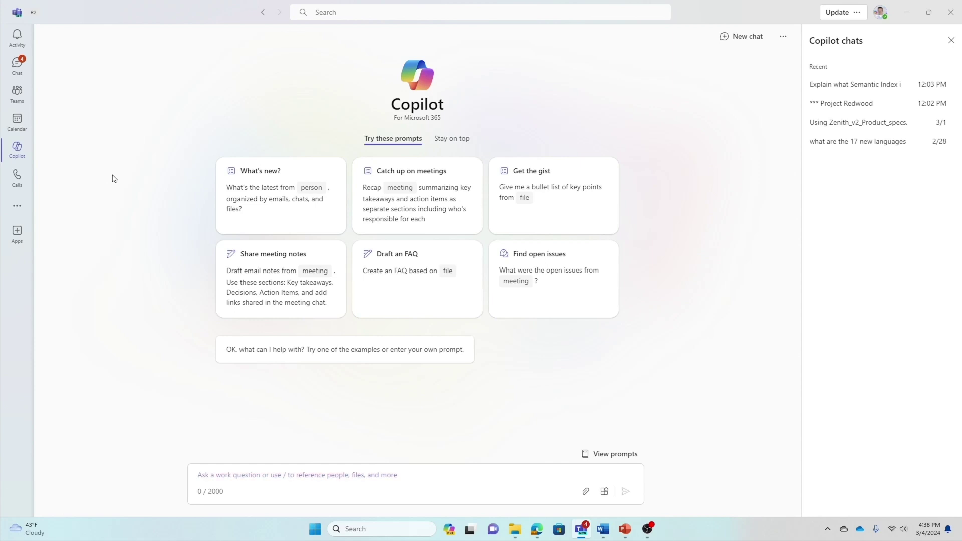
{"action": "left_click", "coordinate": [263, 472]}
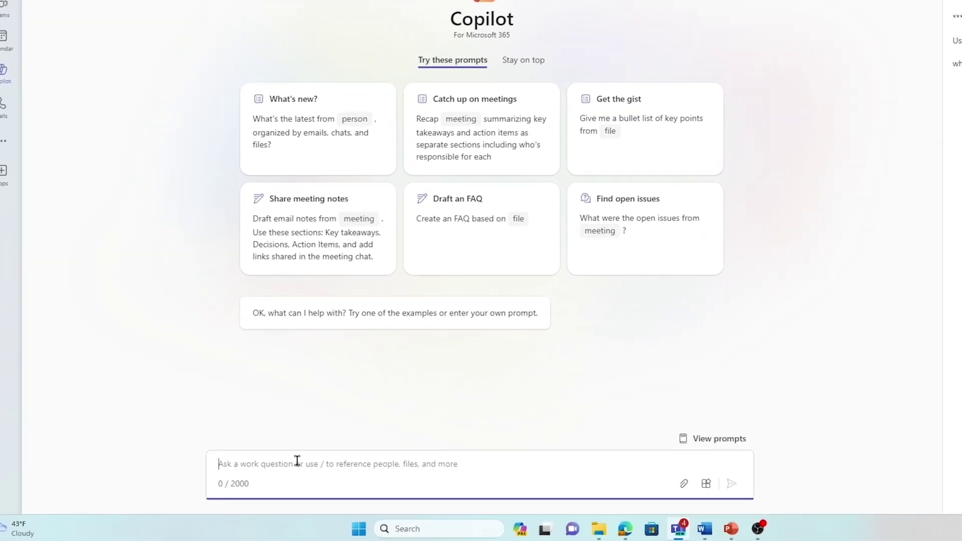
{"action": "type", "text": "Summarize key emails from the past few days relating to Project Redwood for me. Organize the updates in a table, with columns for topic, updat"}
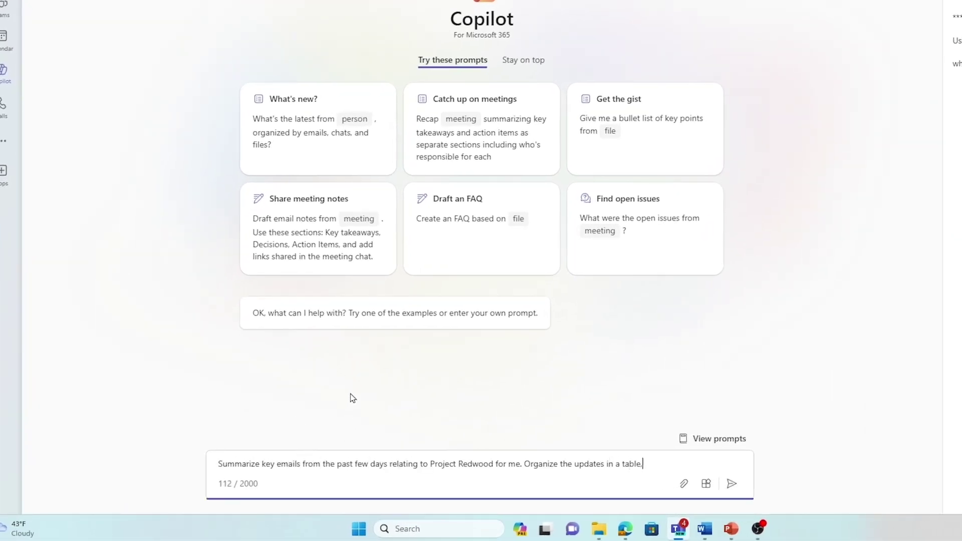
{"action": "type", "text": "e and the action where I am mentioned, and include any deadlines if provided."}
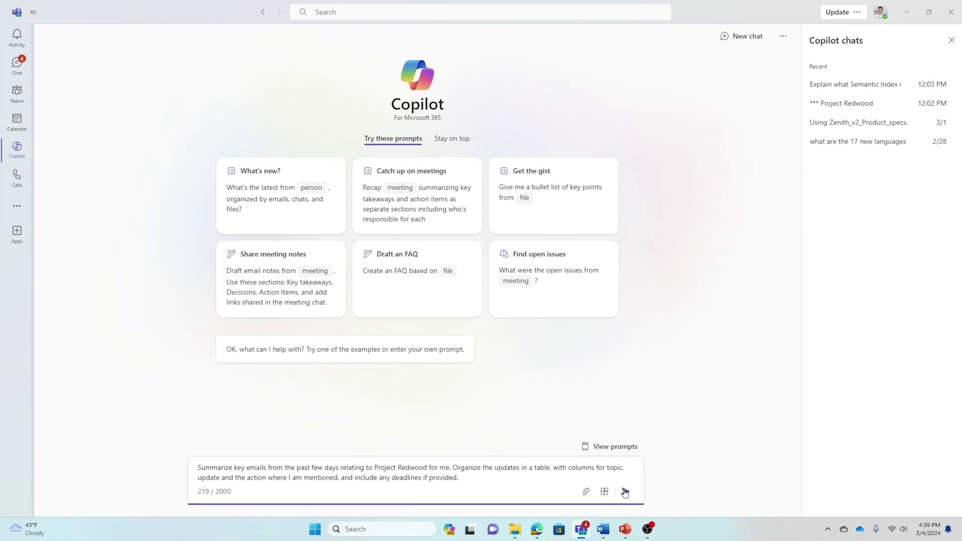
{"action": "left_click", "coordinate": [624, 492]}
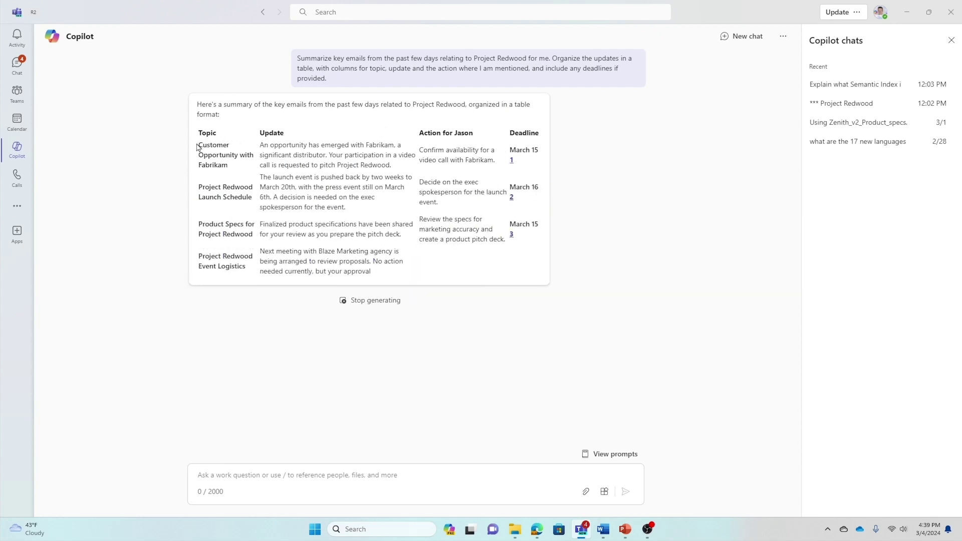
Highlight the Fabrikam opportunity, video-call action, launch-delay update and Product Specs entries in the table
{"action": "left_click_drag", "start_coordinate": [199, 143], "coordinate": [228, 165]}
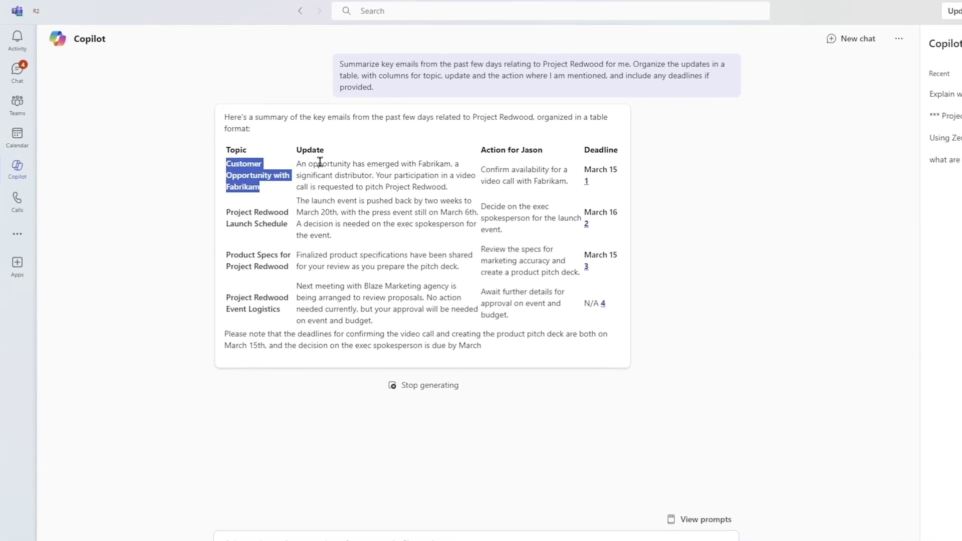
{"action": "left_click_drag", "start_coordinate": [503, 175], "coordinate": [597, 197]}
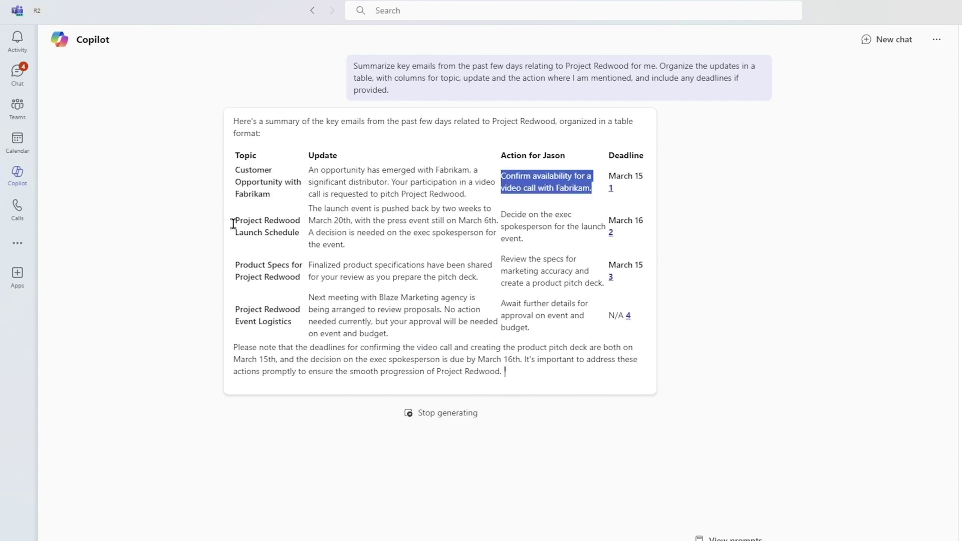
{"action": "left_click_drag", "start_coordinate": [310, 230], "coordinate": [490, 229]}
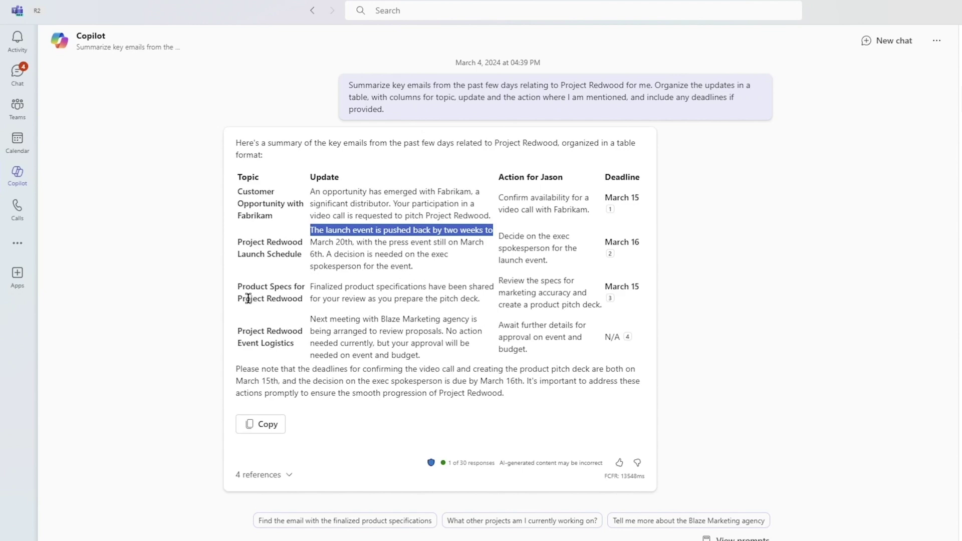
{"action": "left_click_drag", "start_coordinate": [239, 290], "coordinate": [300, 299]}
{"action": "left_click", "coordinate": [274, 243]}
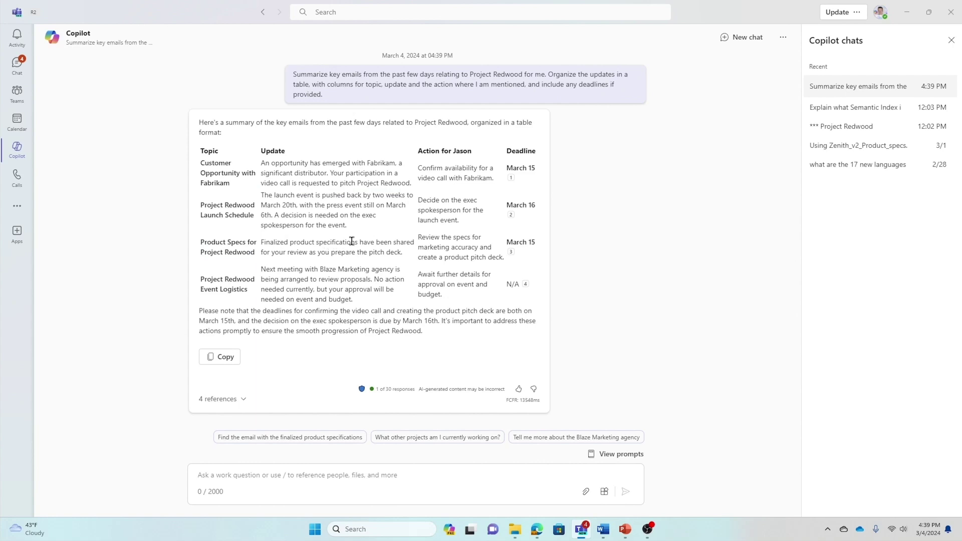
{"action": "left_click_drag", "start_coordinate": [357, 242], "coordinate": [400, 246]}
{"action": "left_click", "coordinate": [399, 245]}
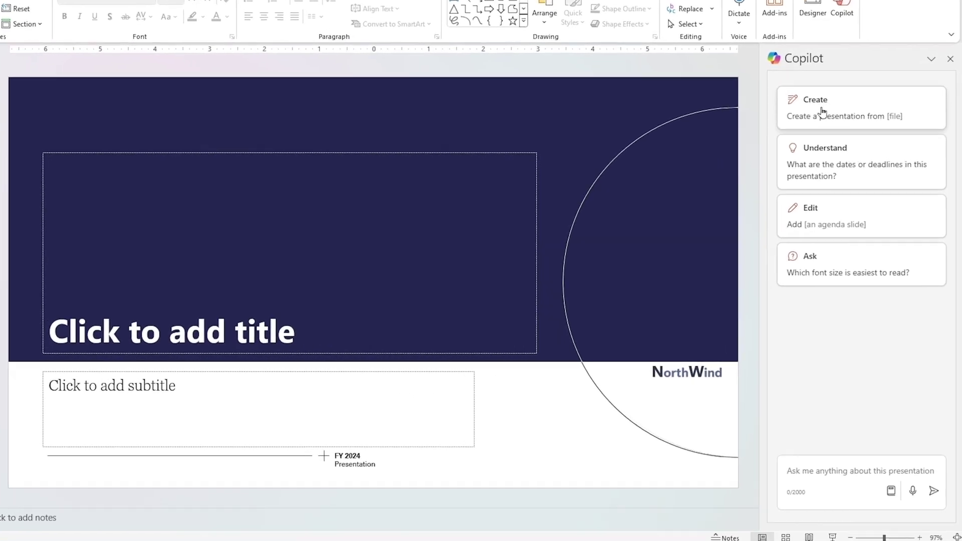
Have PowerPoint Copilot create a presentation from Zenith_v2_Product_specs.docx
{"action": "left_click", "coordinate": [822, 112]}
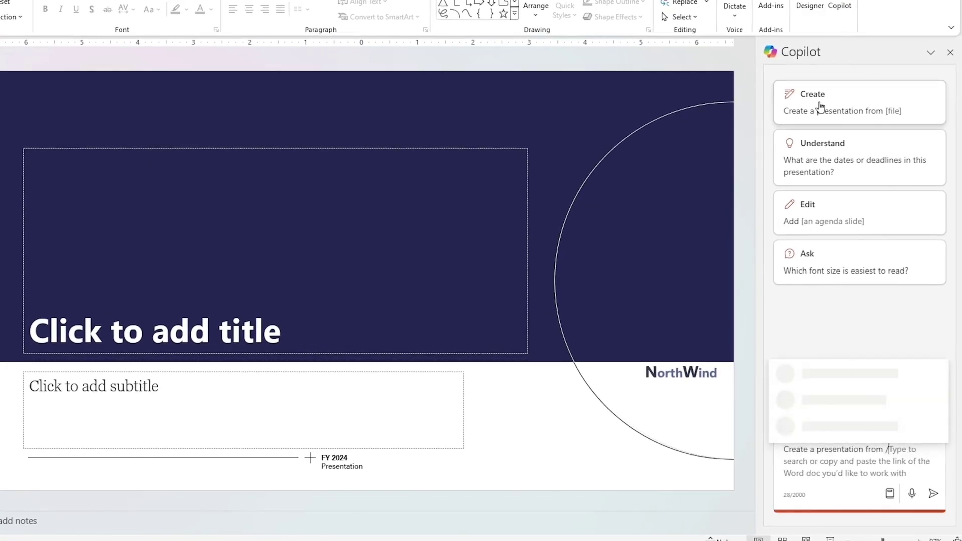
{"action": "left_click", "coordinate": [840, 367]}
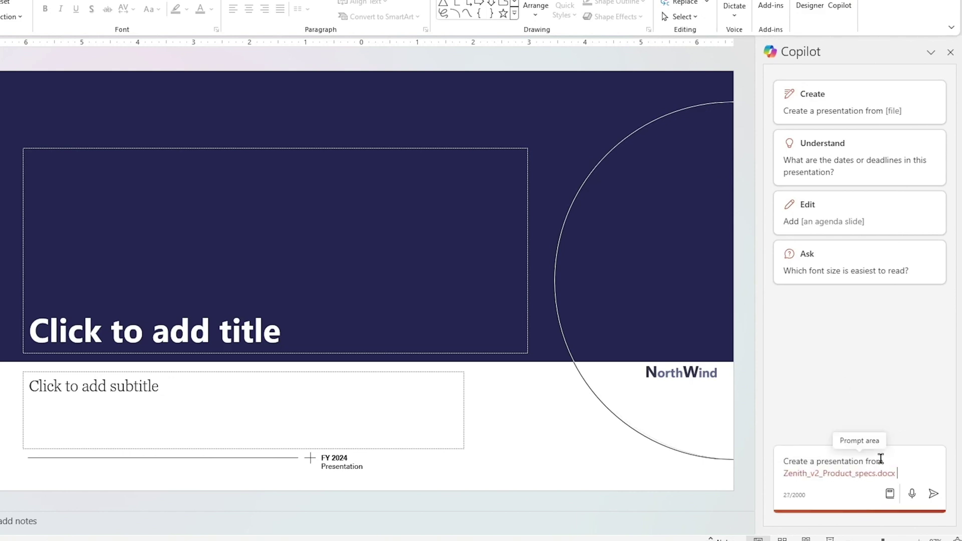
{"action": "left_click", "coordinate": [933, 494]}
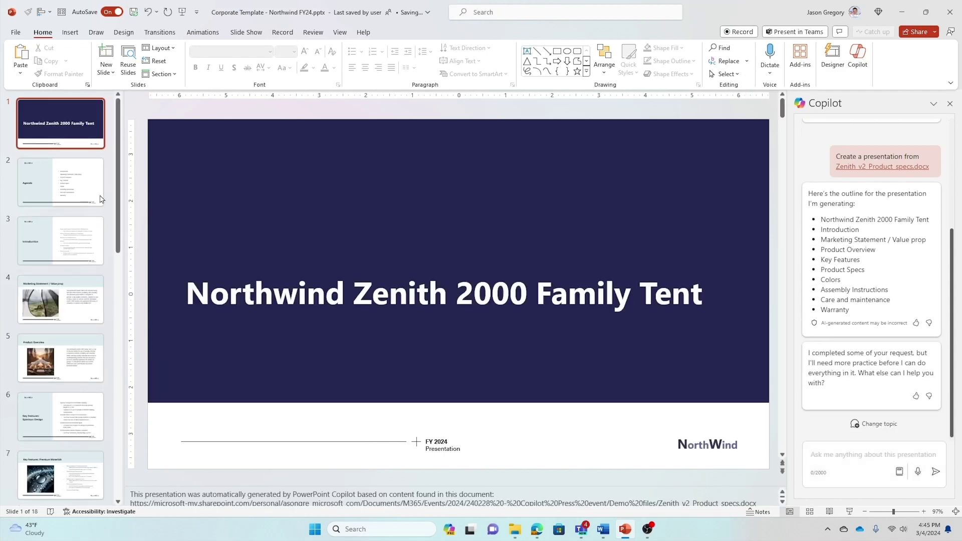
Step through the Agenda, Introduction, Marketing Statement, Product Overview and Spacious Design slides
{"action": "left_click", "coordinate": [59, 180]}
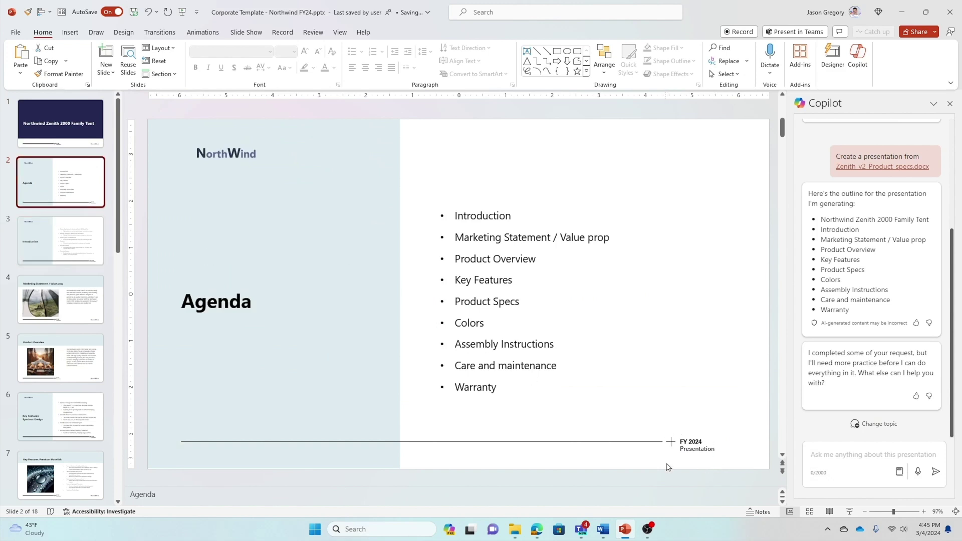
{"action": "left_click", "coordinate": [52, 238]}
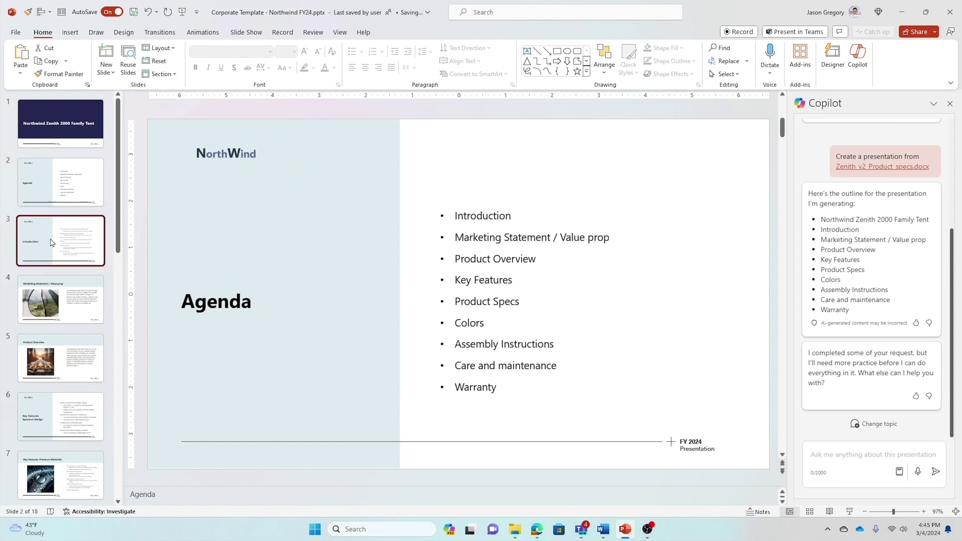
{"action": "left_click", "coordinate": [59, 281]}
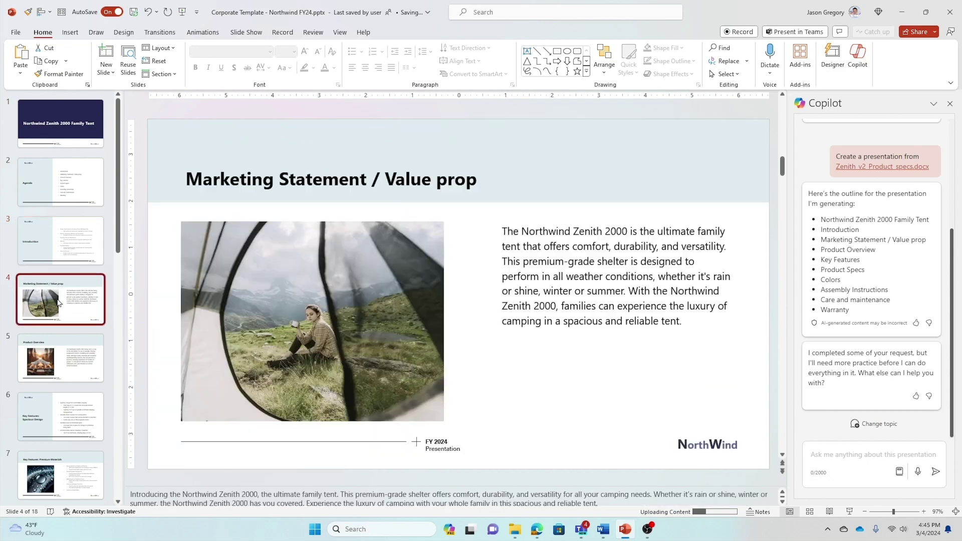
{"action": "left_click", "coordinate": [71, 372]}
{"action": "left_click", "coordinate": [70, 412]}
Continue through Premium Materials, Ventilation, Product Specs and Colors to slide 16, Assembly Instructions
{"action": "scroll", "coordinate": [70, 326], "scroll_direction": "down", "scroll_amount": 4}
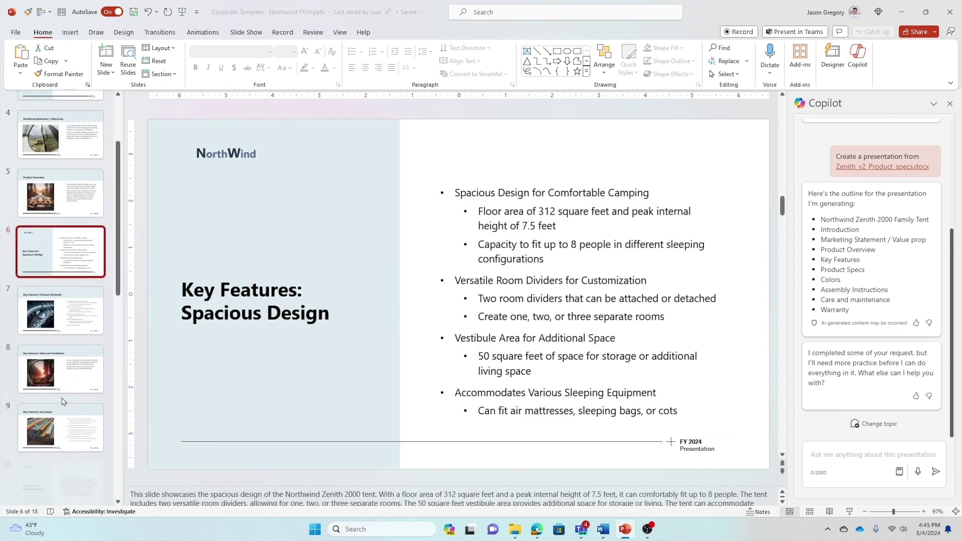
{"action": "left_click", "coordinate": [70, 220]}
{"action": "left_click", "coordinate": [71, 273]}
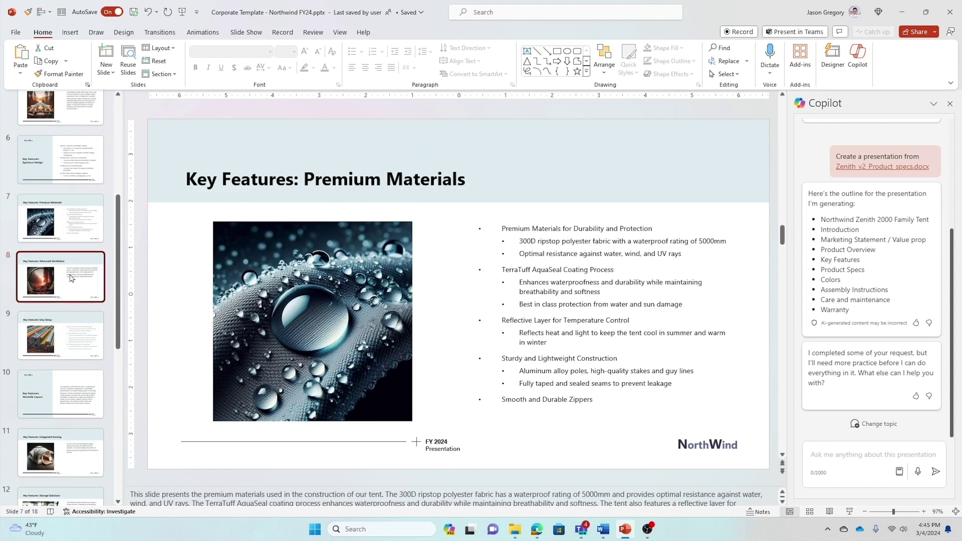
{"action": "scroll", "coordinate": [68, 291], "scroll_direction": "down", "scroll_amount": 5}
{"action": "scroll", "coordinate": [66, 308], "scroll_direction": "down", "scroll_amount": 3}
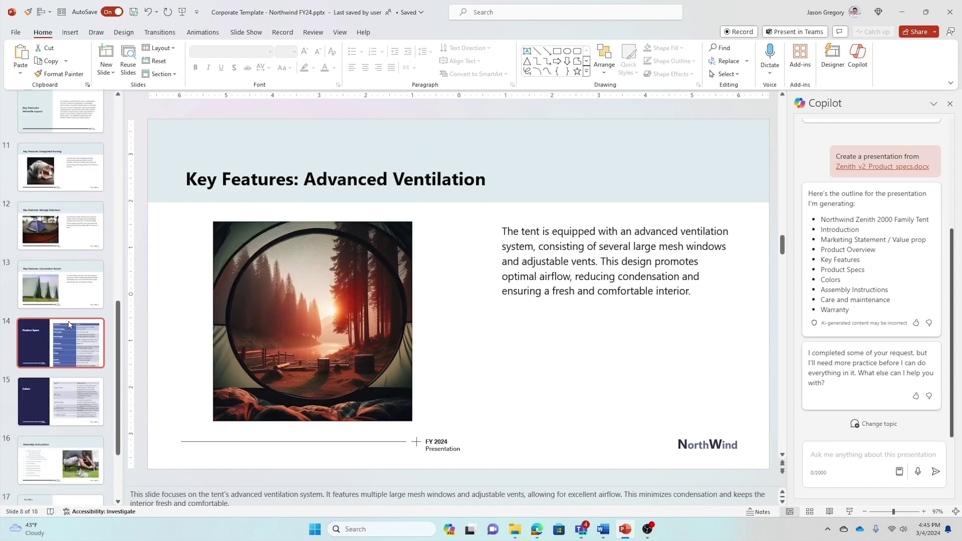
{"action": "left_click", "coordinate": [66, 332]}
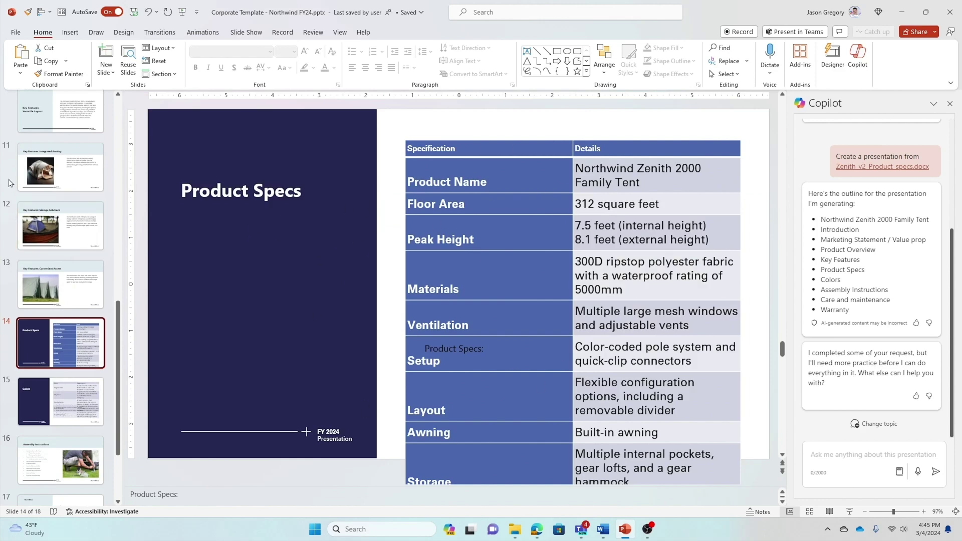
{"action": "left_click", "coordinate": [71, 411]}
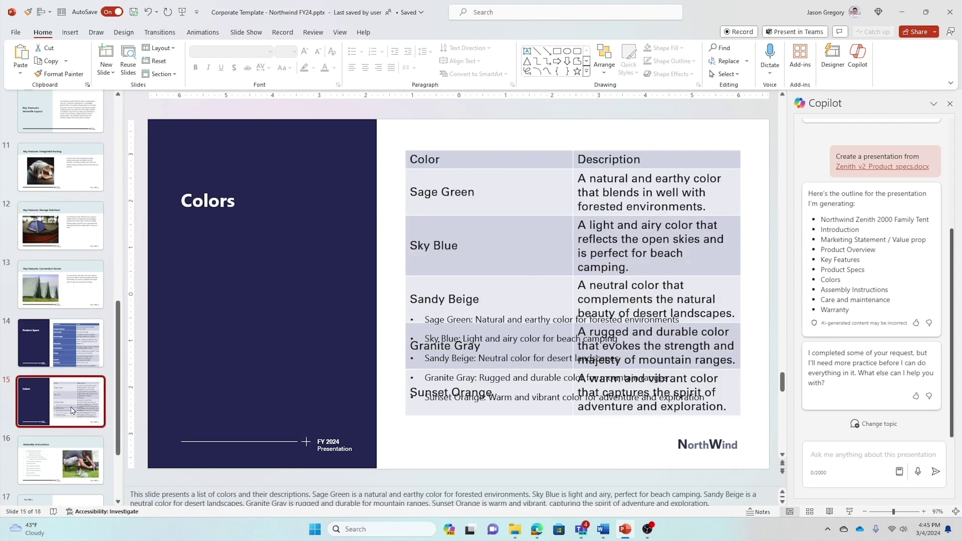
{"action": "left_click", "coordinate": [65, 464]}
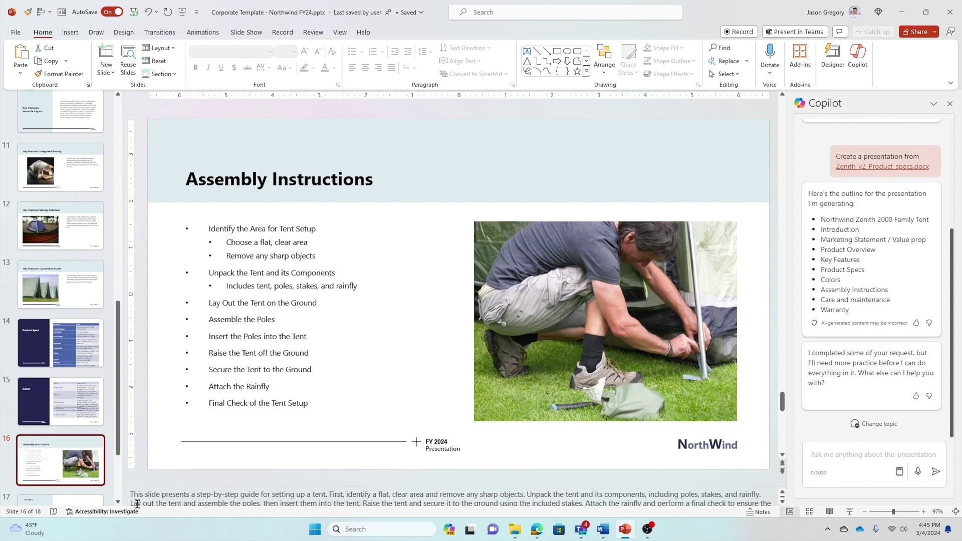
Enlarge slide 16's notes pane to show the setup summary and original instructions
{"action": "left_click_drag", "start_coordinate": [299, 487], "coordinate": [301, 385]}
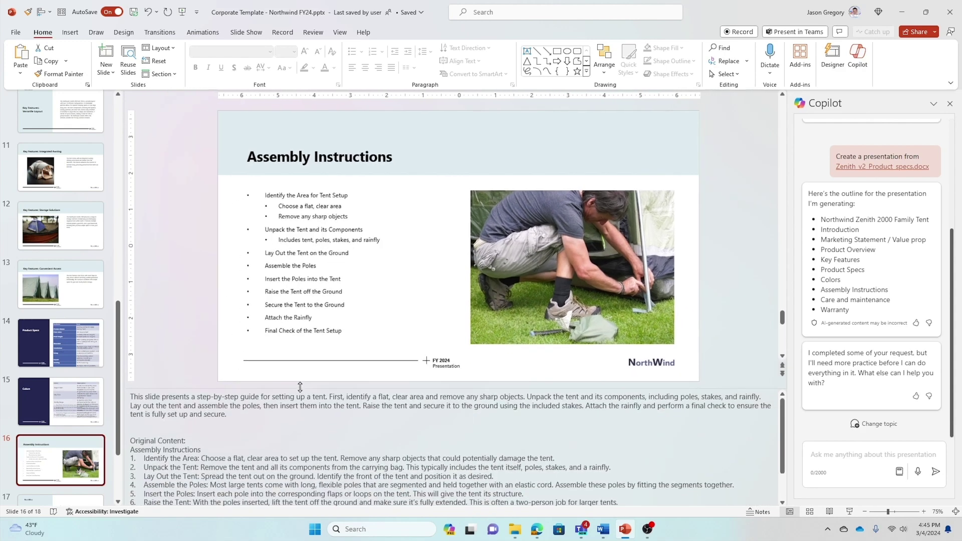
{"action": "left_click", "coordinate": [293, 396]}
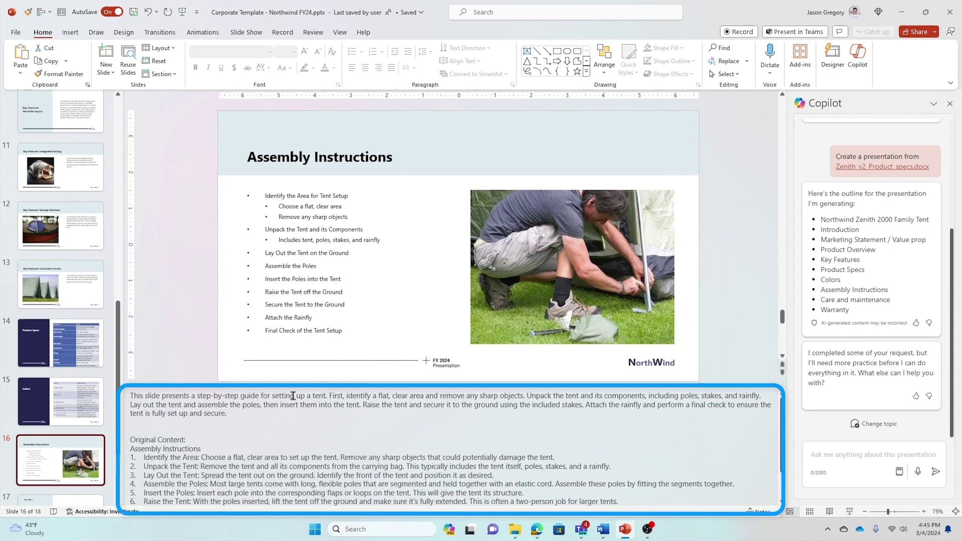